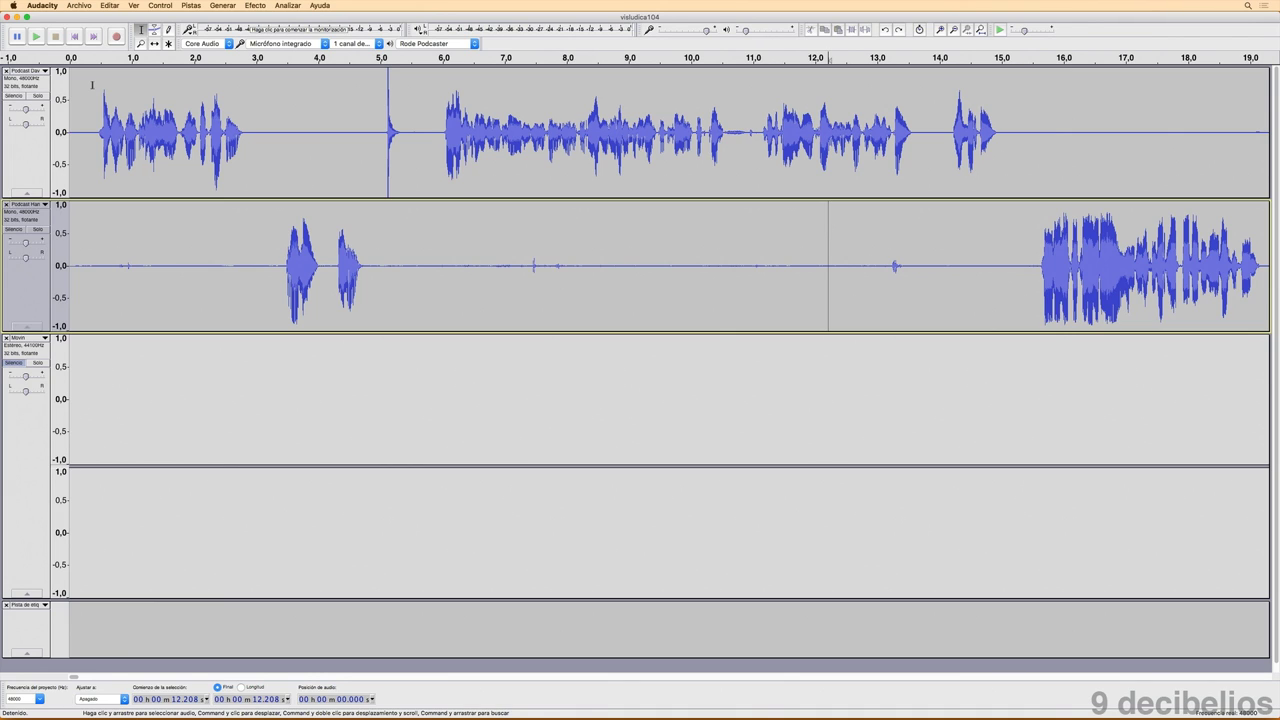
- Play the recording from the start, pausing at about 5.5 seconds and again at about 11.1 seconds
scroll(92, 85, "down", 1)
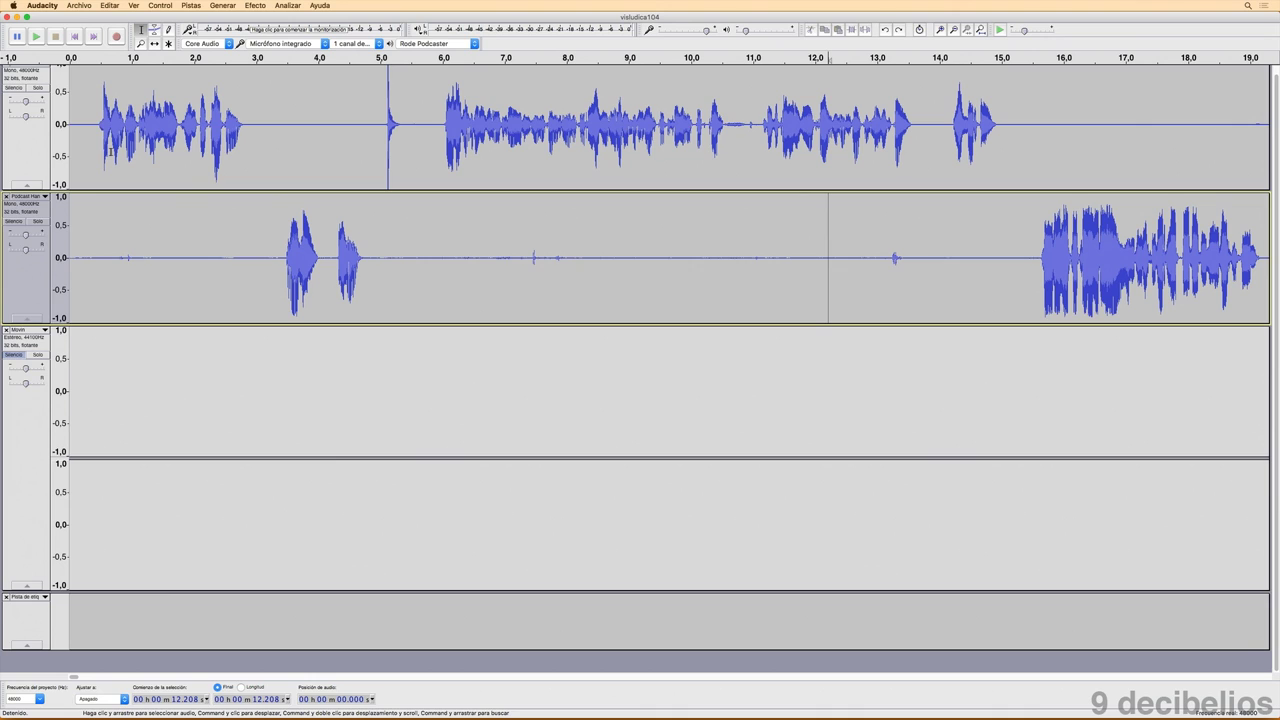
scroll(640, 368, "up", 1)
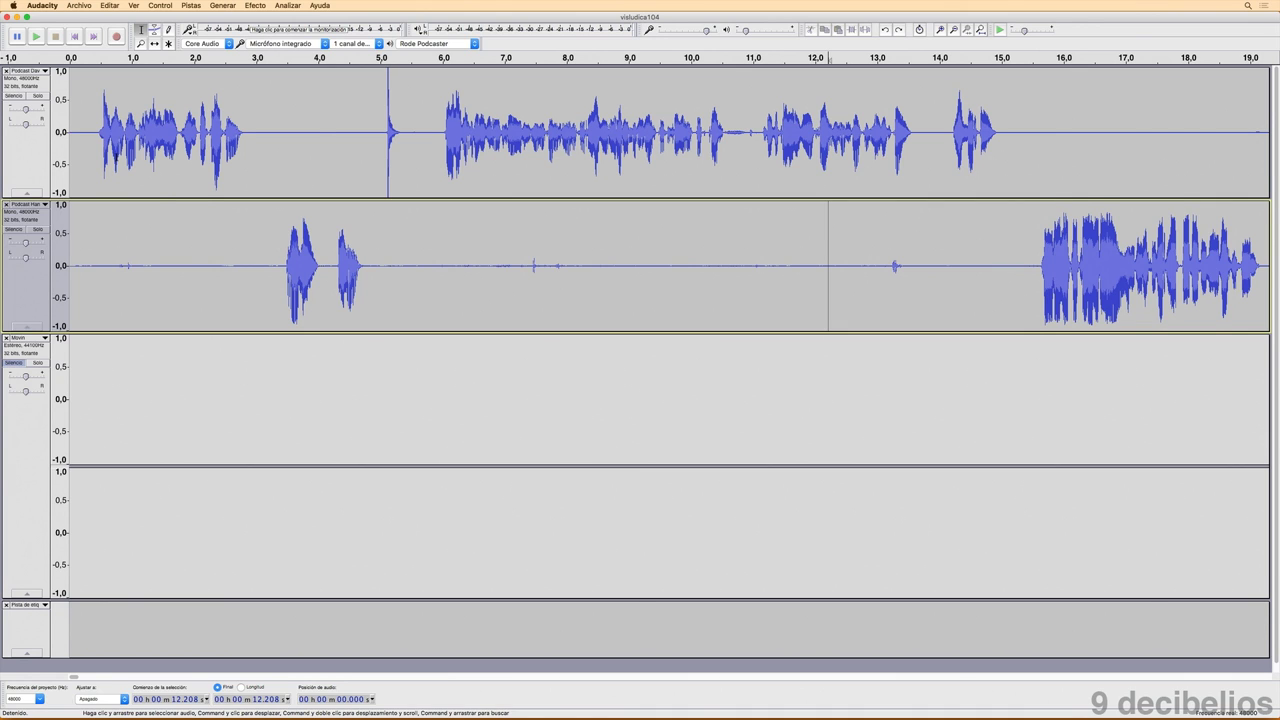
key("Home")
key("space")
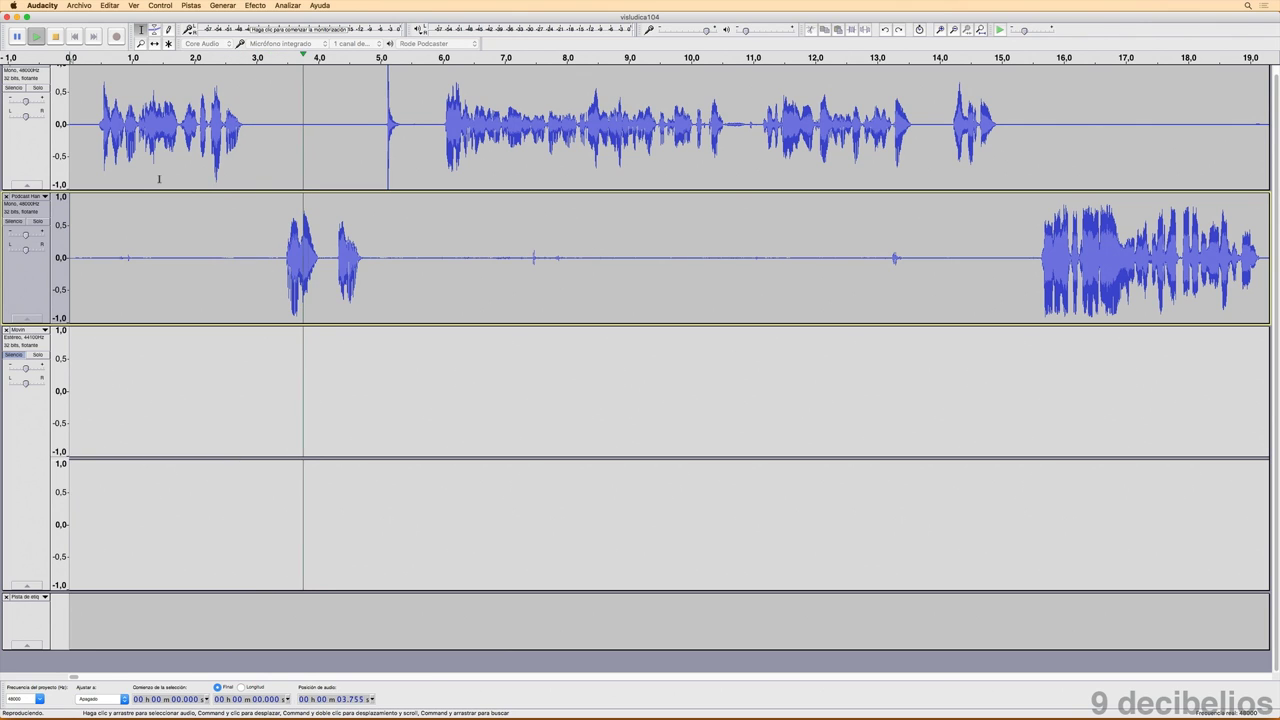
key("p")
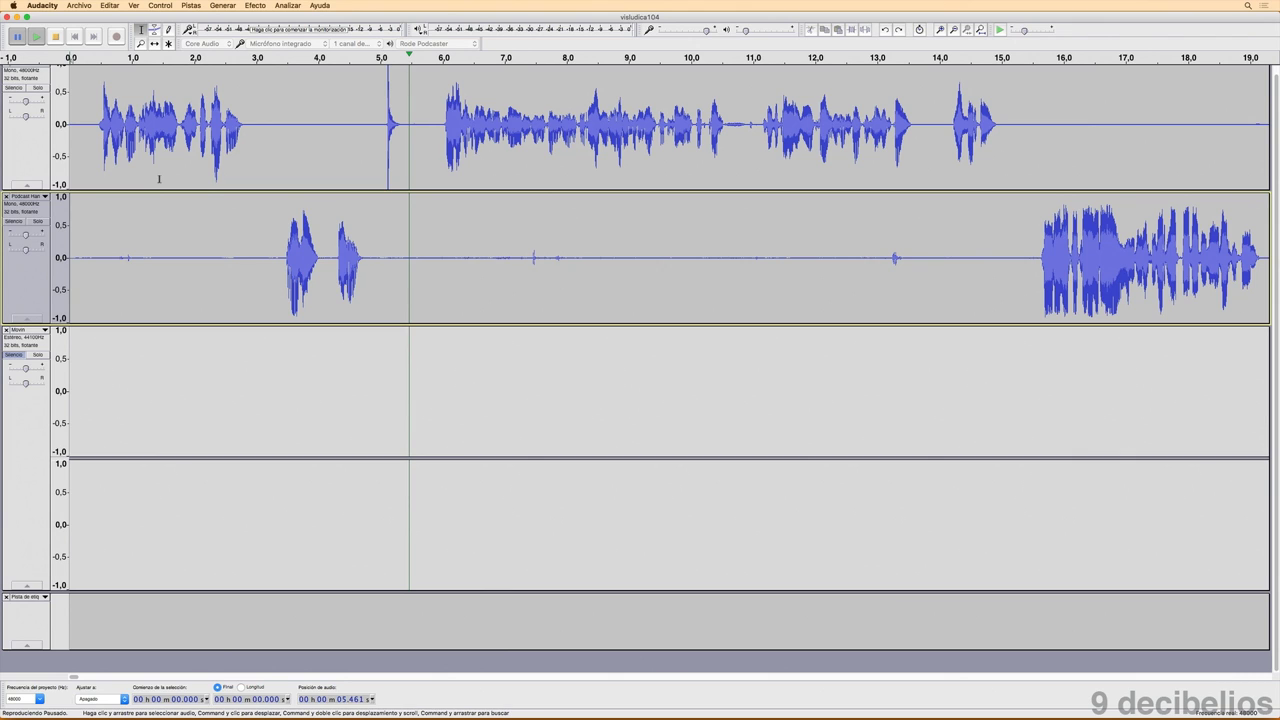
key("p")
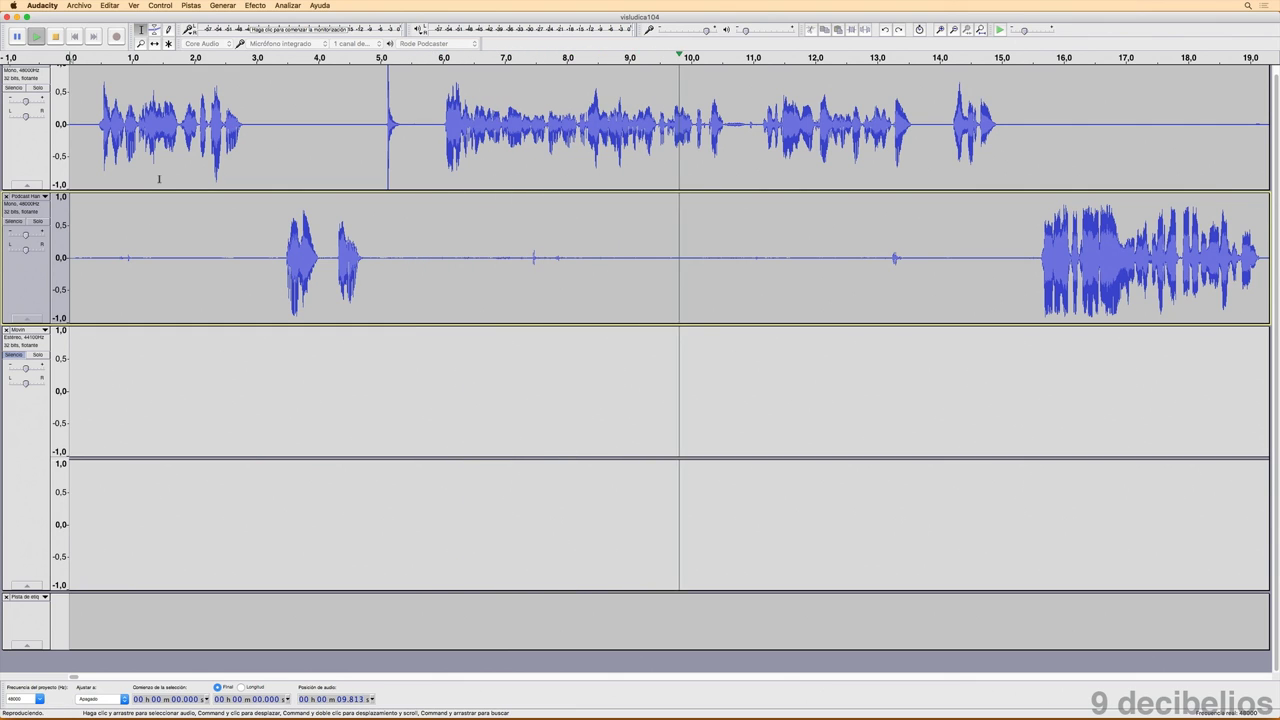
key("p")
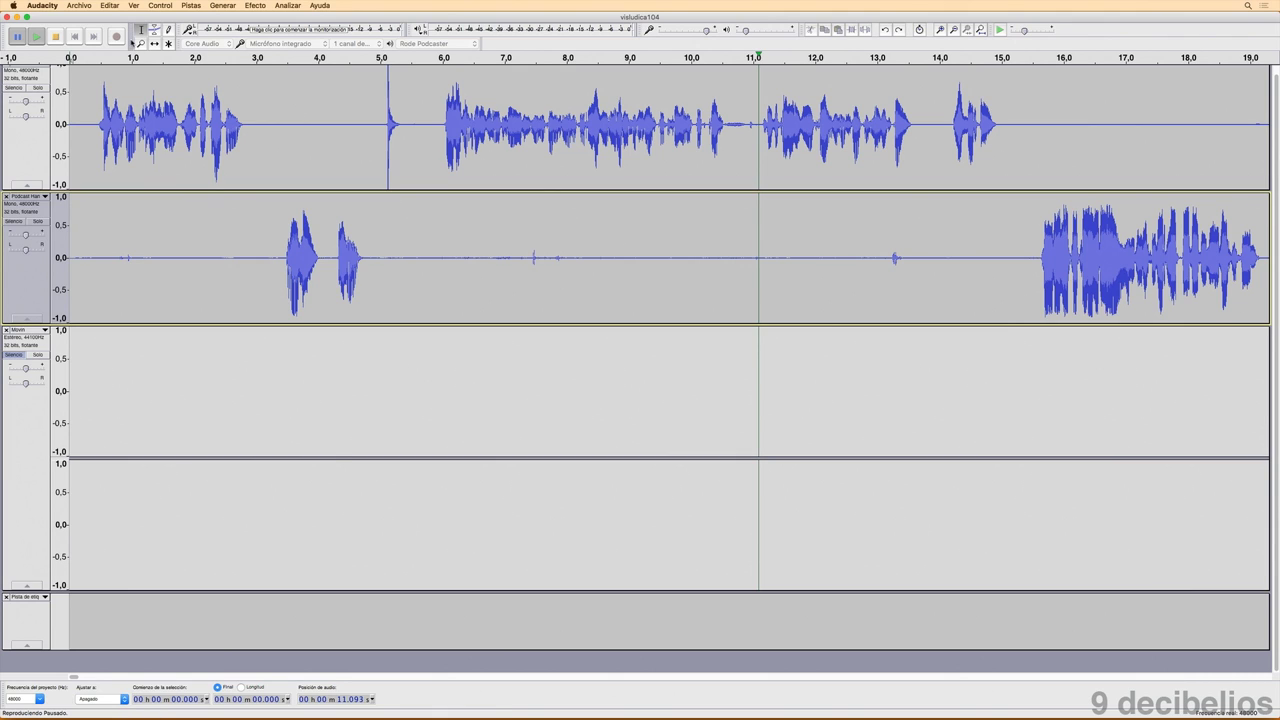
- Detach the tools toolbar to float over the tracks and zoom in on the first voice track around 11 seconds
left_click_drag(132, 43, 782, 355)
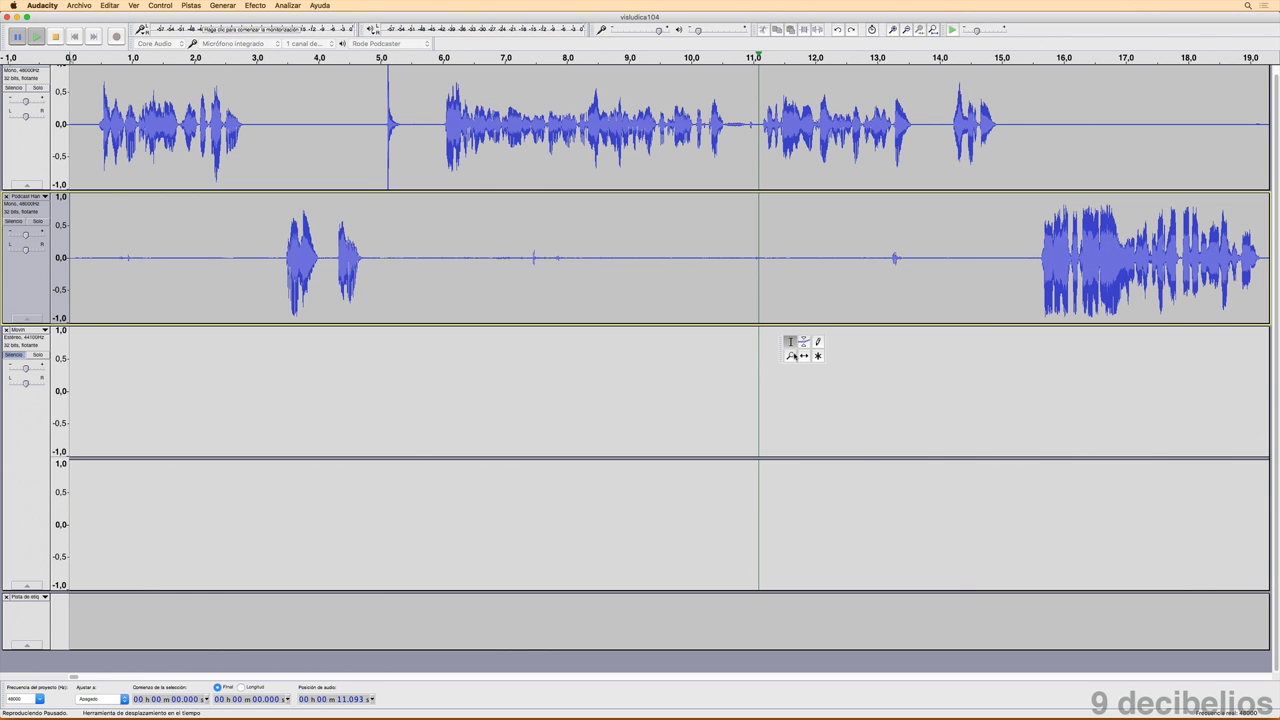
left_click(790, 355)
left_click(800, 150)
left_click(800, 150)
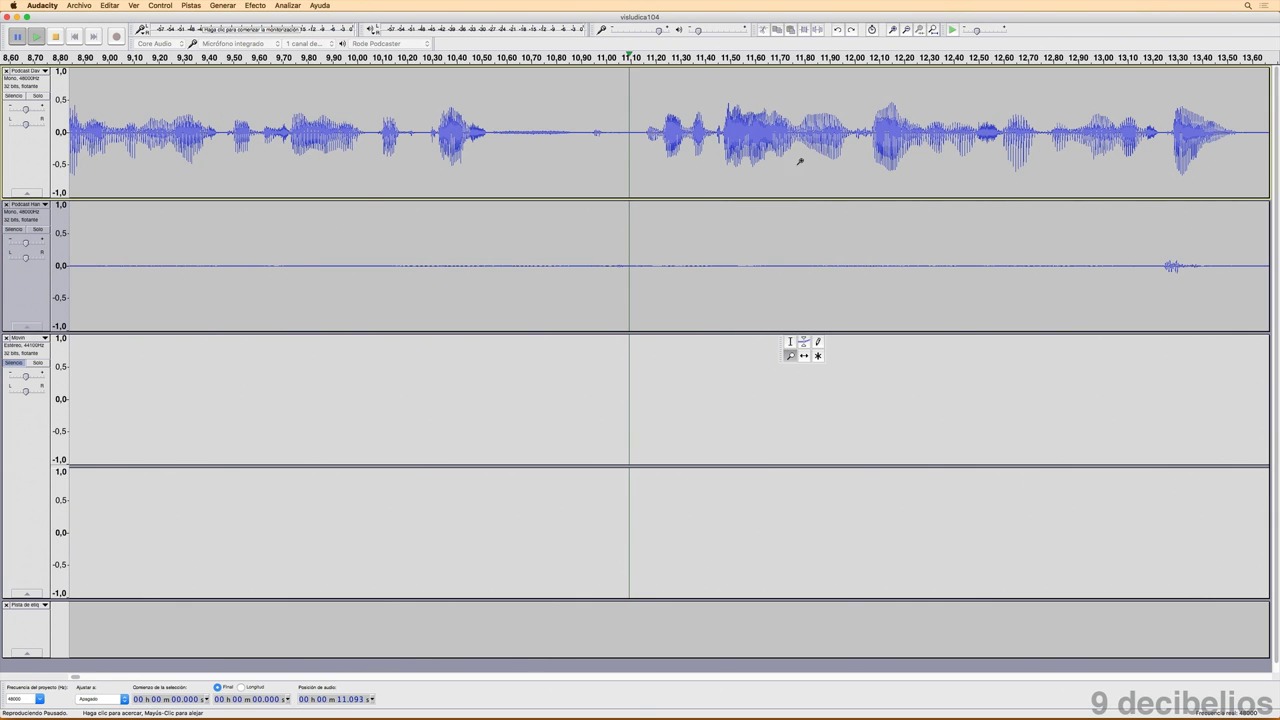
mouse_move(784, 348)
left_mouse_down()
mouse_move(640, 343)
mouse_move(47, 387)
mouse_move(845, 382)
mouse_move(1133, 360)
mouse_move(900, 316)
mouse_move(760, 346)
left_mouse_up()
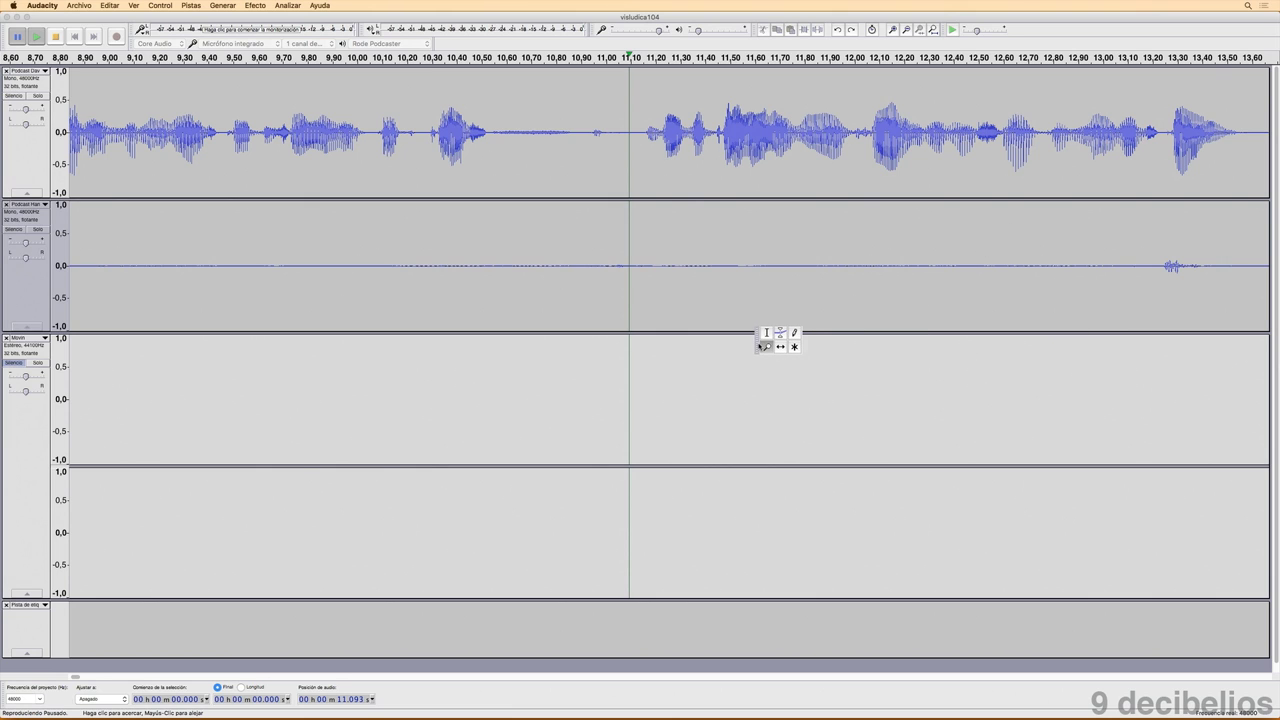
left_click(764, 346)
scroll(626, 122, "down", 1)
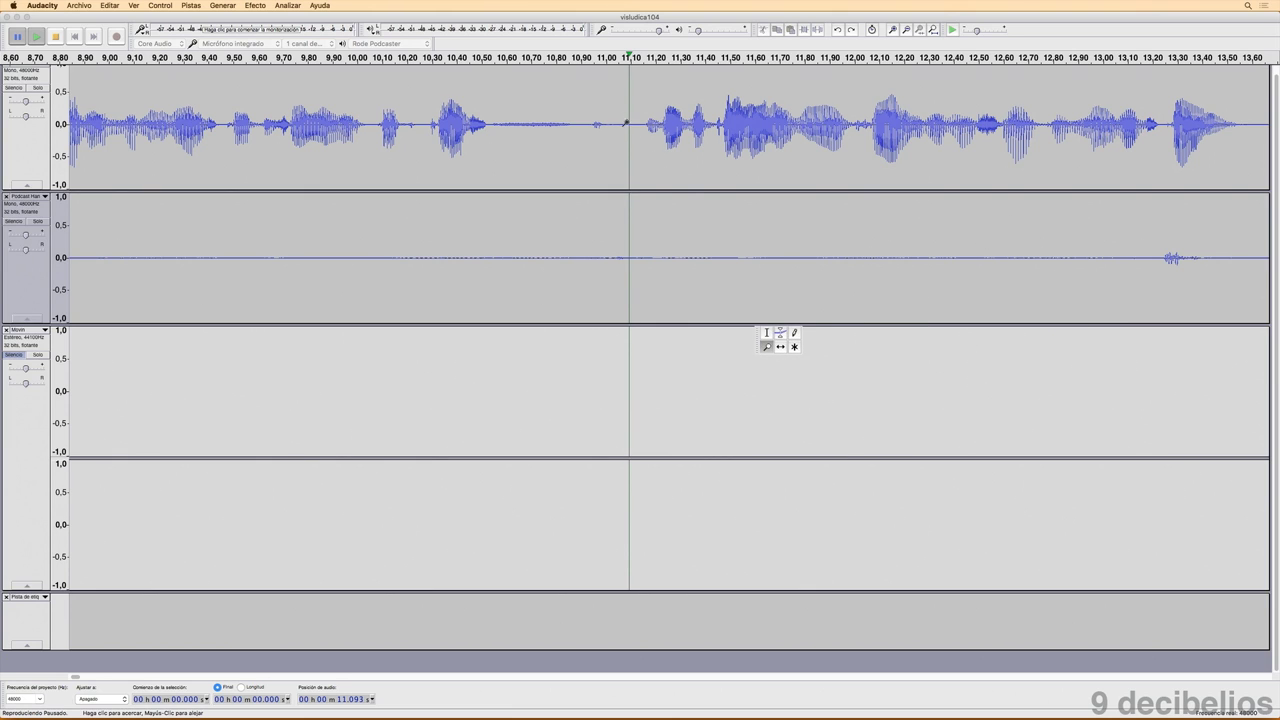
- Select the first voice track's audio from about 11.15 to 11.47 seconds and zoom back out two levels
left_click(767, 333)
scroll(645, 132, "up", 1)
left_click(648, 131)
left_click_drag(643, 138, 721, 136)
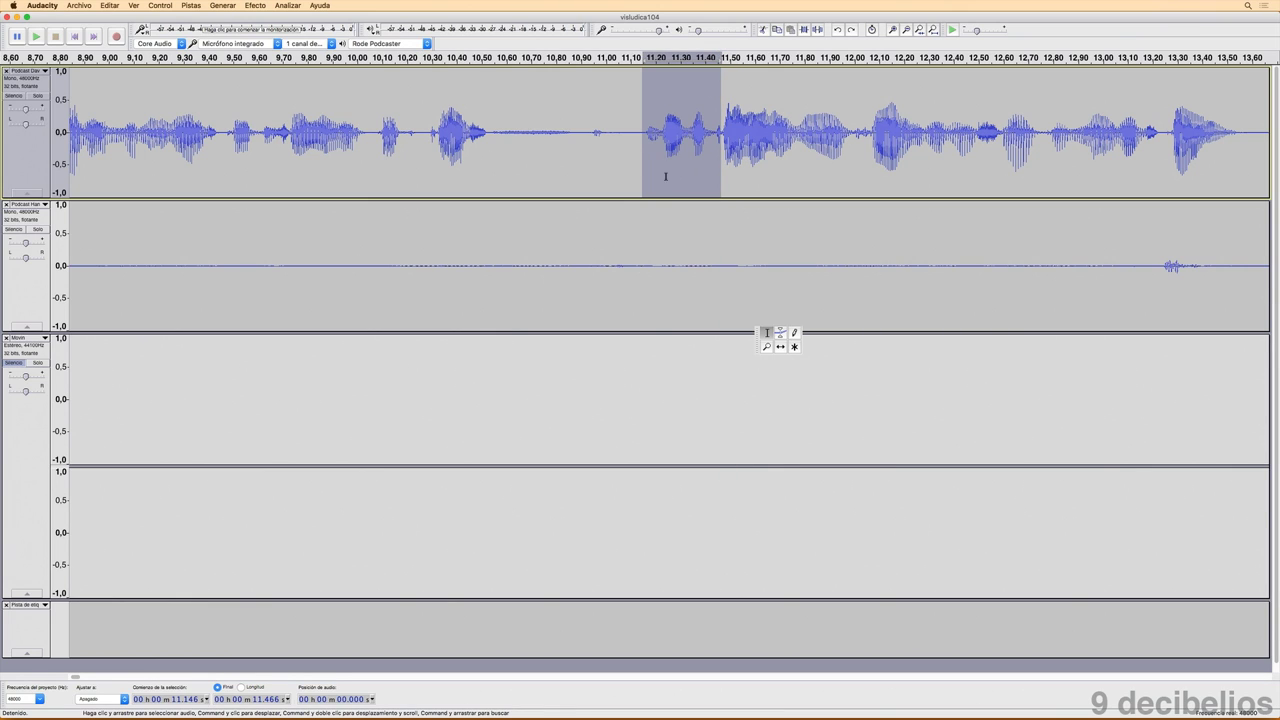
left_click(767, 346)
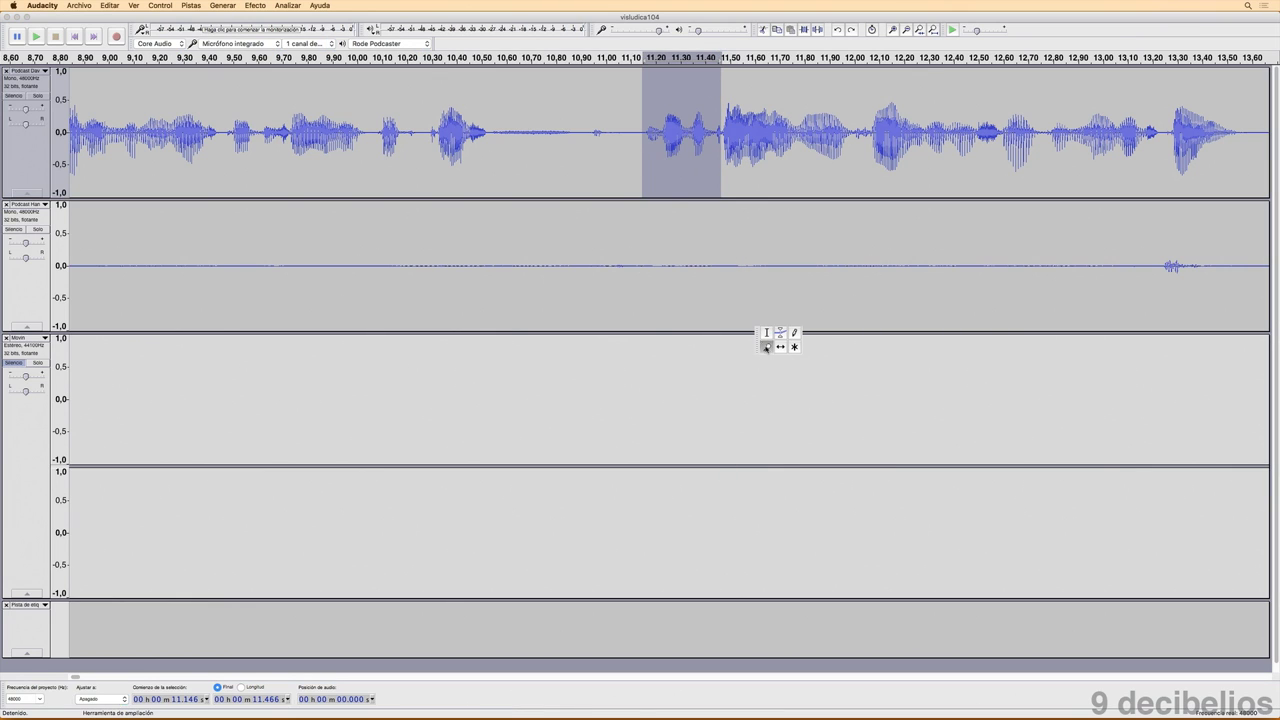
left_click(655, 146, "shift")
left_click(656, 146, "shift")
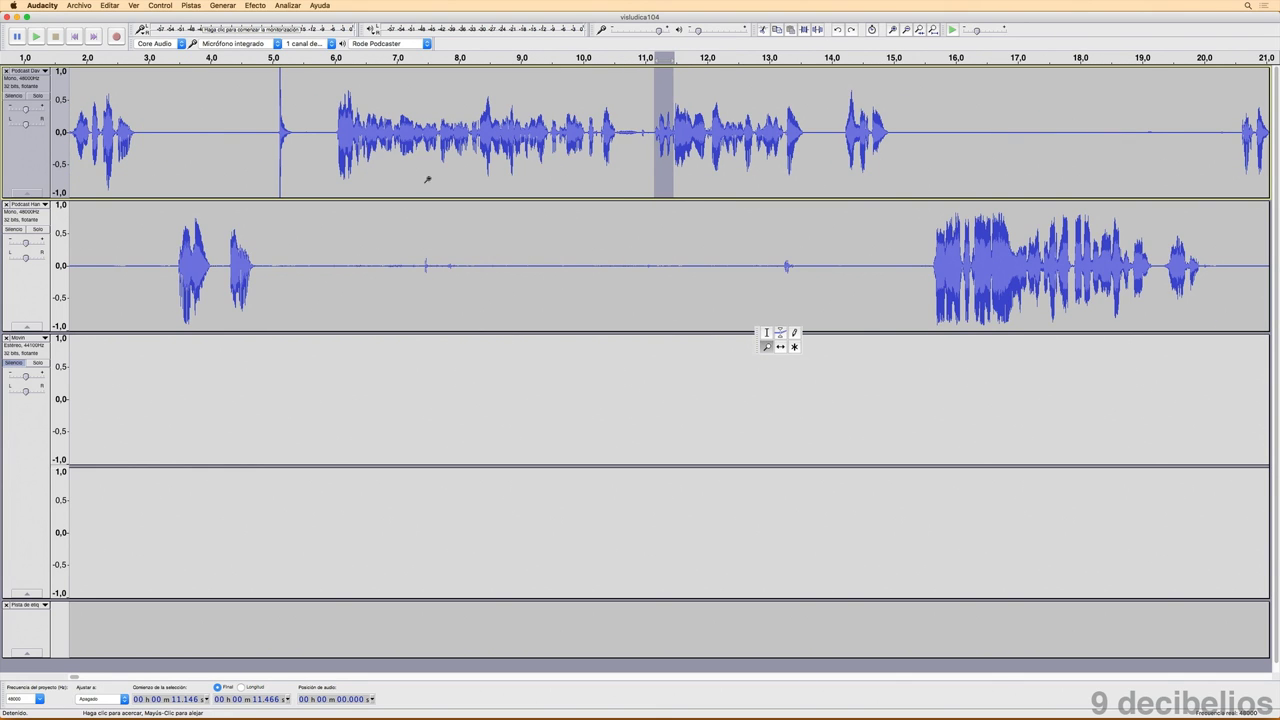
- Reset the toolbars to their default layout and place the cursor at about 9.97 seconds in the second track with the Selection tool
left_click(132, 5)
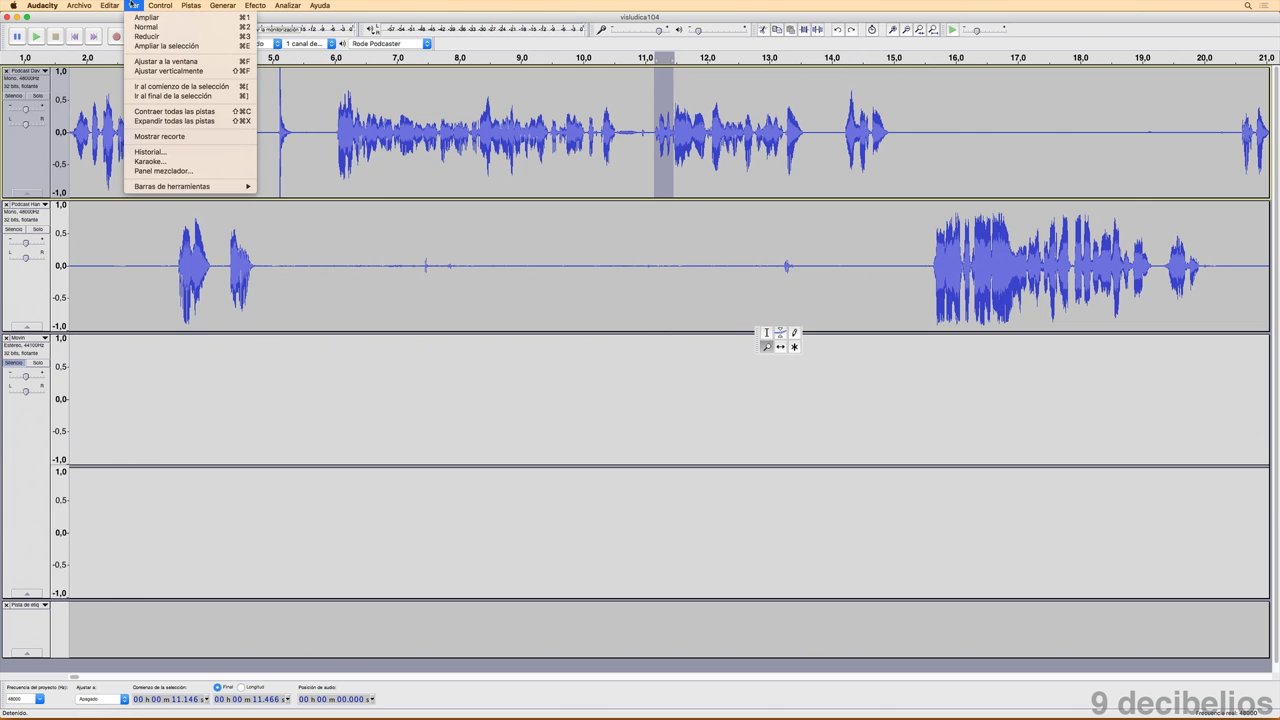
mouse_move(206, 188)
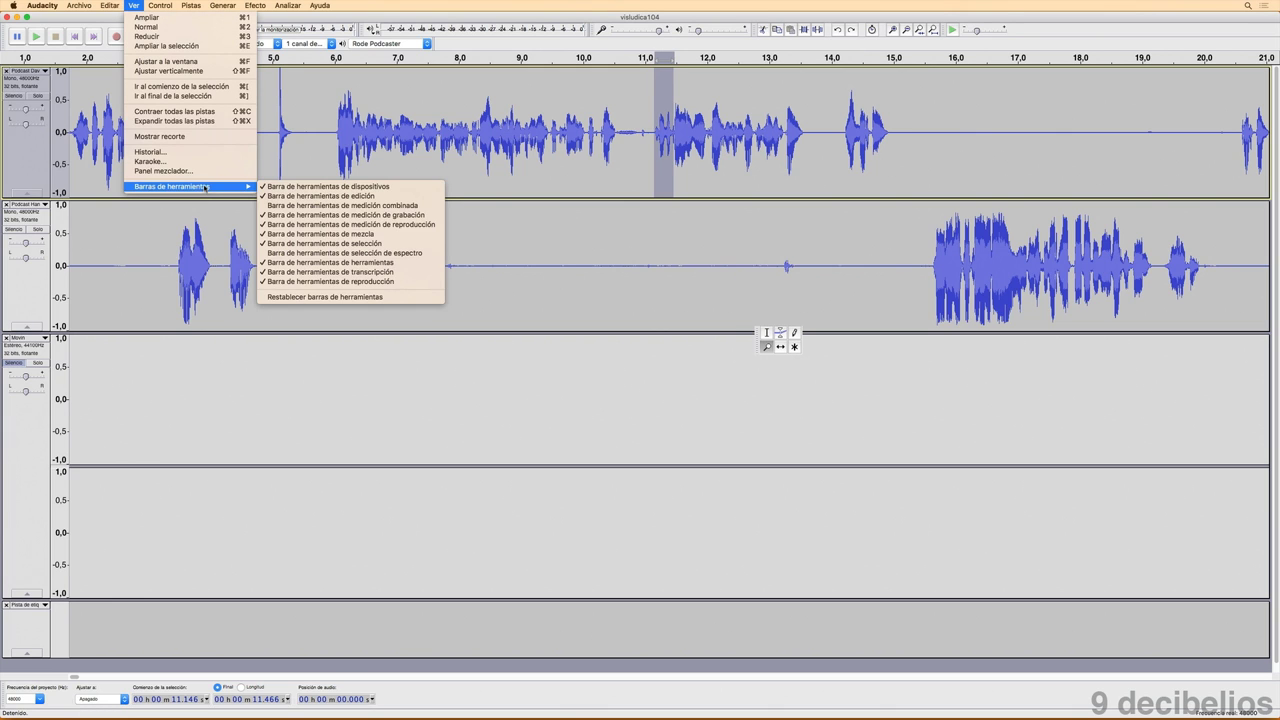
left_click(351, 296)
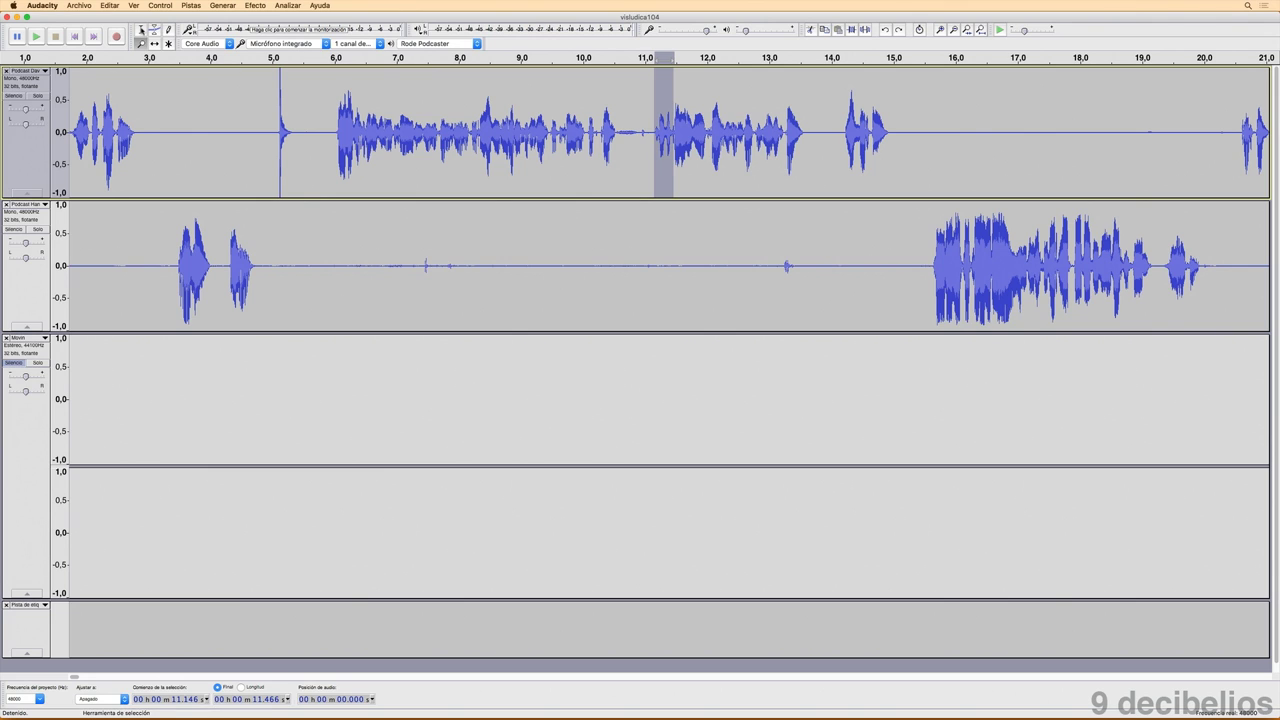
left_click(141, 30)
left_click(580, 236)
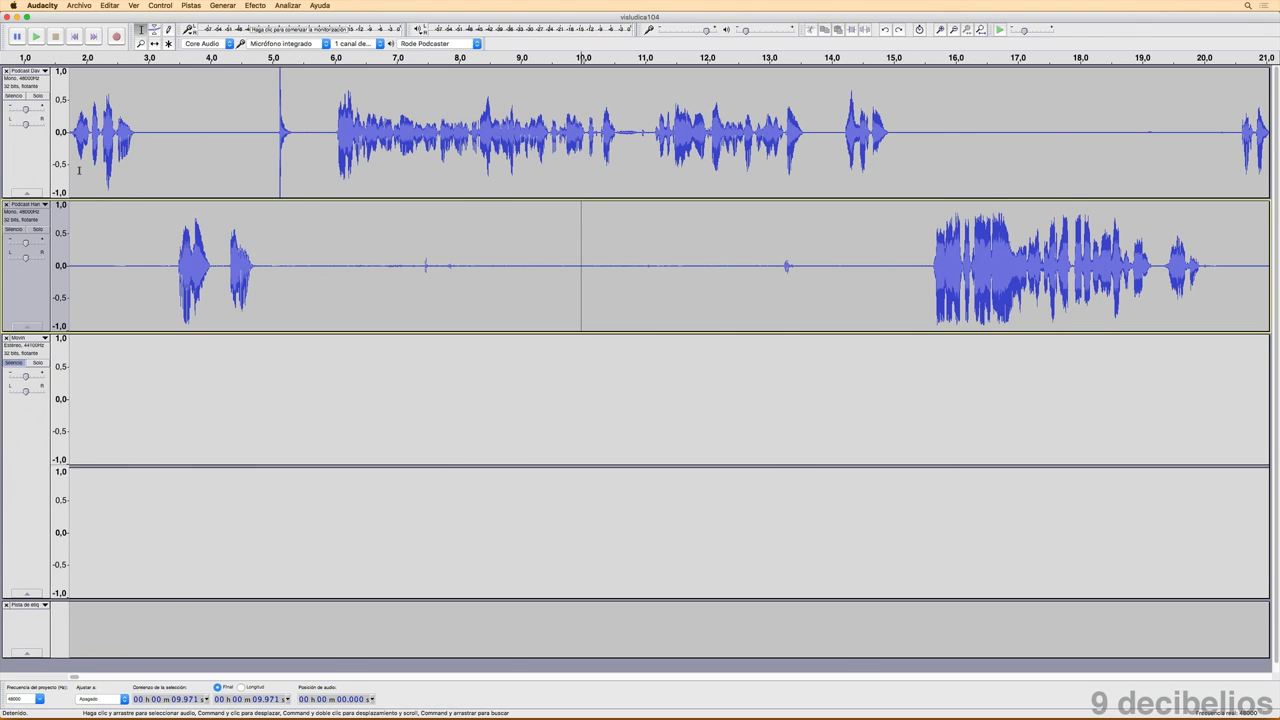
scroll(78, 170, "down", 1)
scroll(136, 192, "up", 1)
scroll(281, 110, "down", 1)
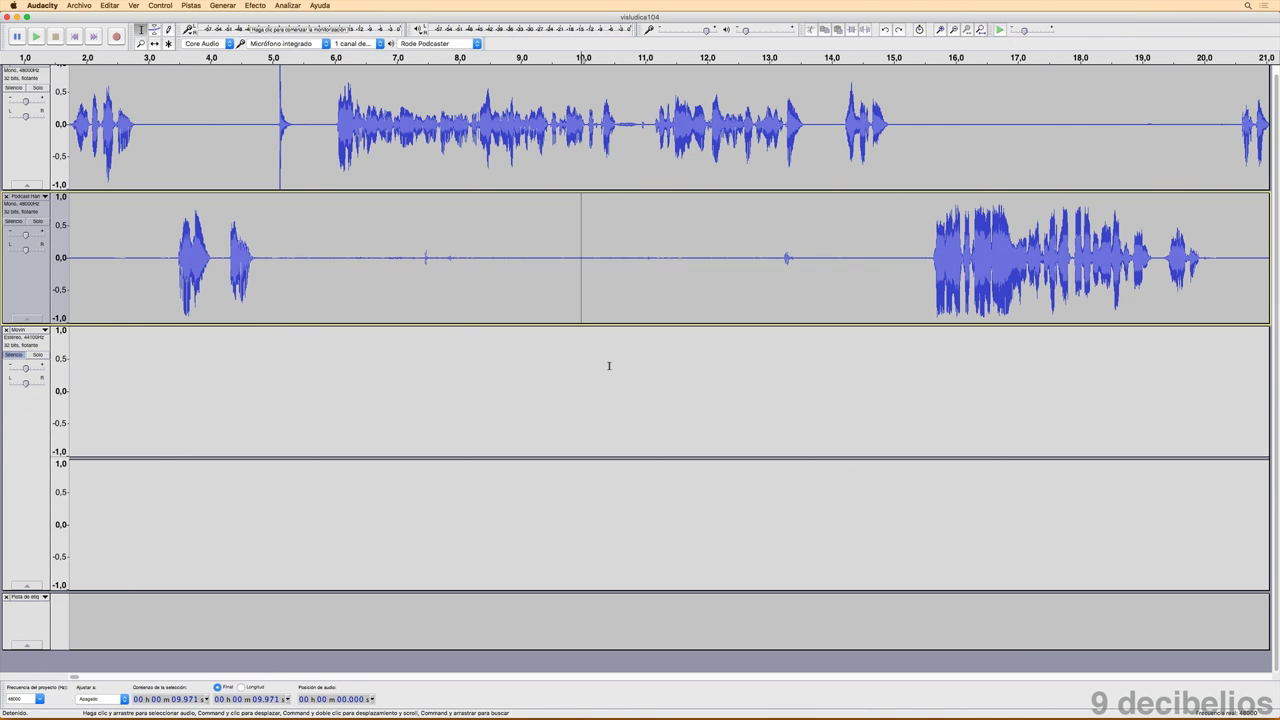
scroll(355, 575, "up", 1)
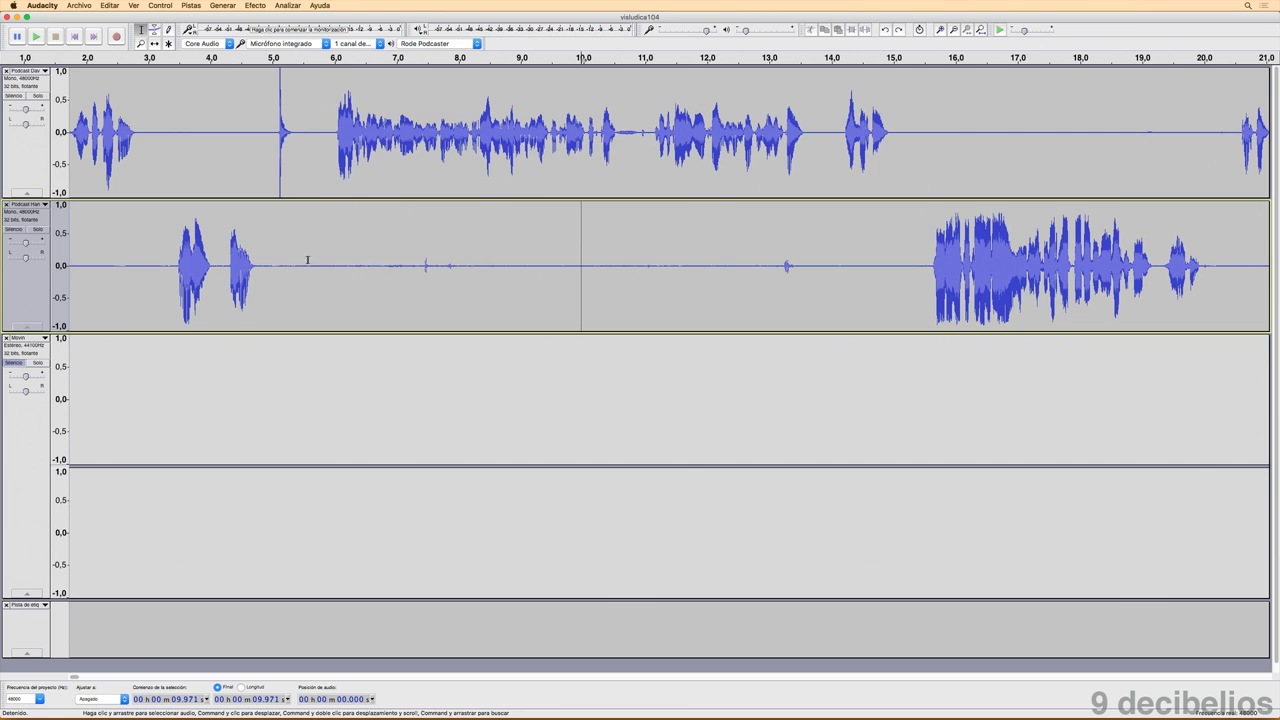
- Add a point label named "Sintonía" at about 5.6 seconds, with the cursor spanning the first two voice tracks
left_click(310, 166)
key("shift+Down")
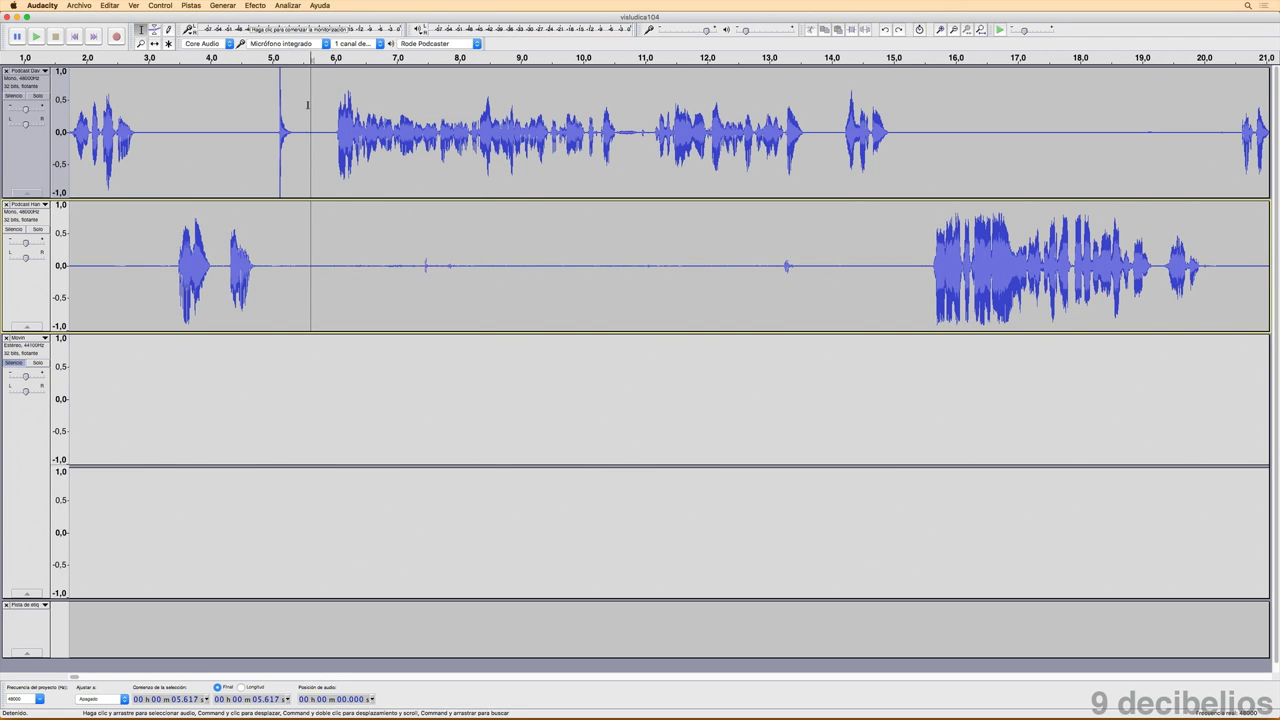
left_click(190, 5)
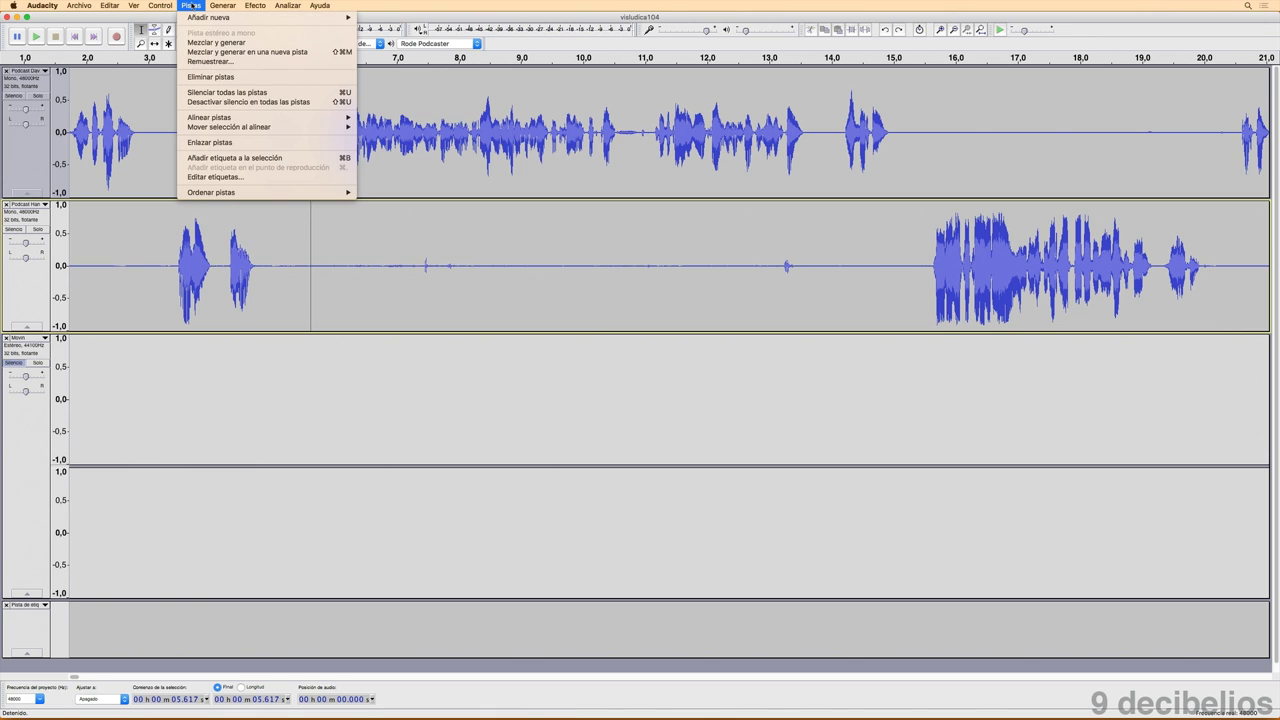
mouse_move(208, 120)
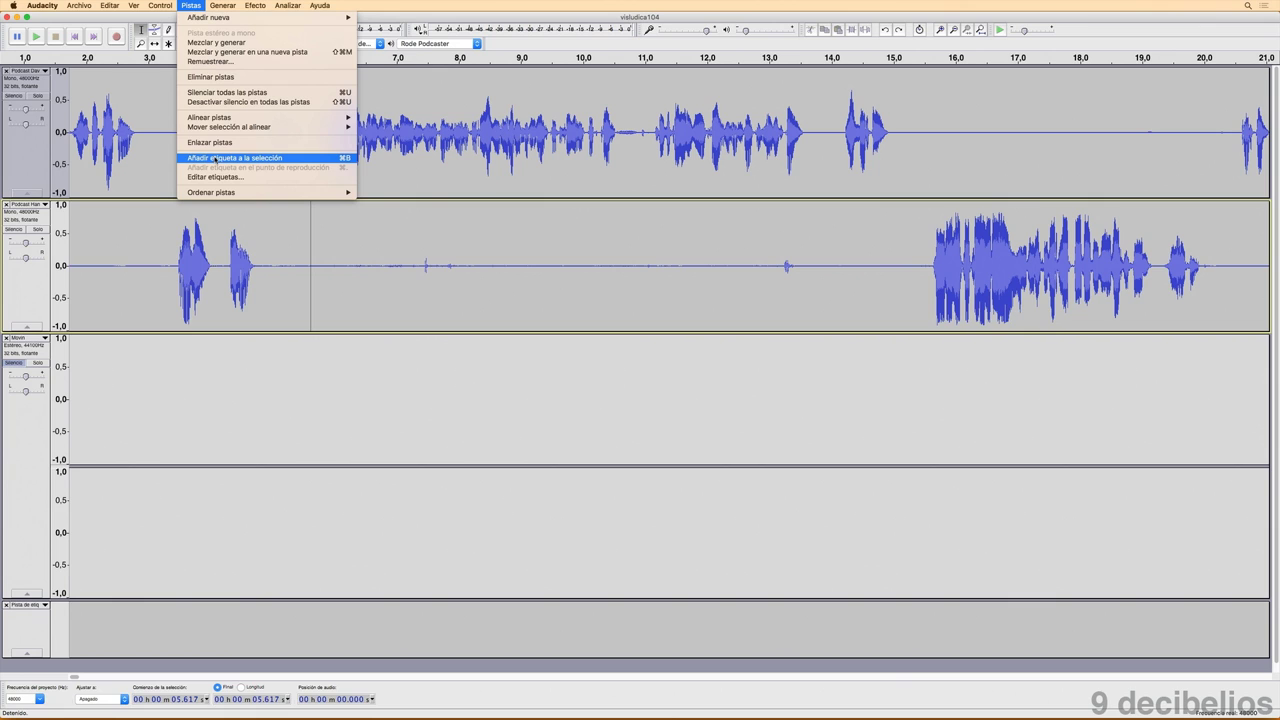
left_click(215, 159)
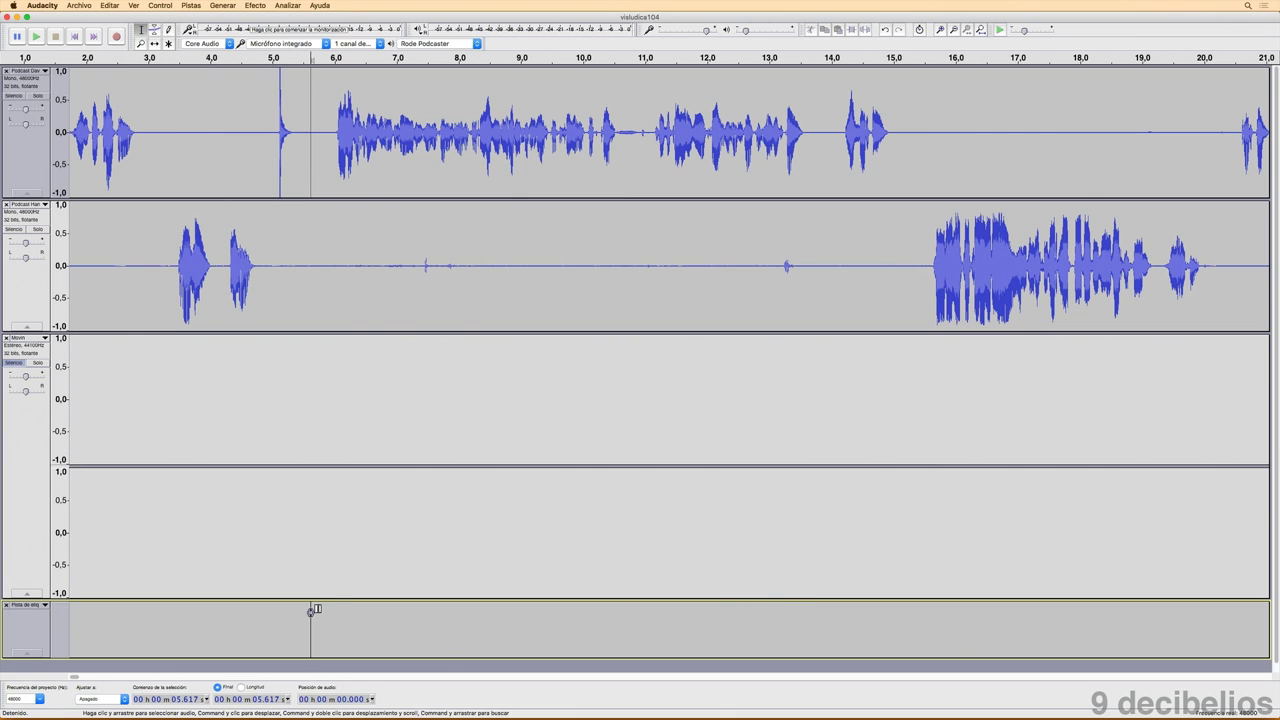
type("Cd")
key("BackSpace")
key("BackSpace")
type("Sintonía")
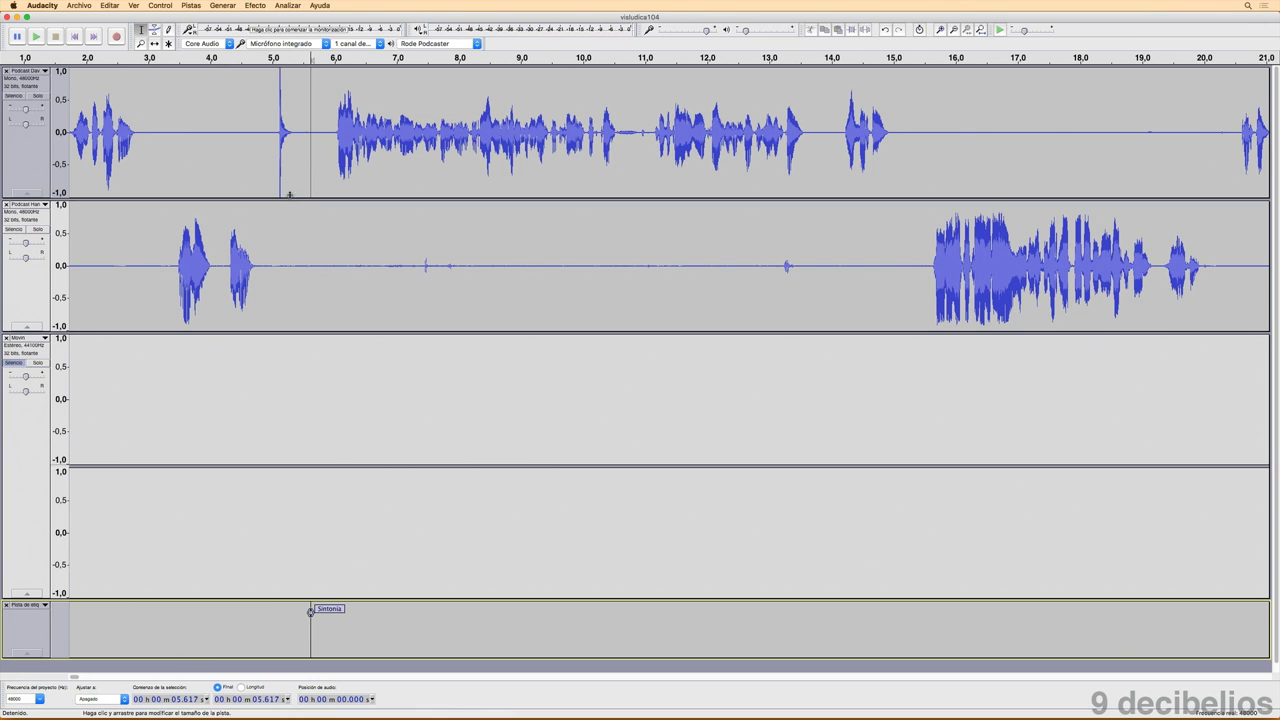
- Select both voice tracks from 0 to about 5.3 seconds and label that range "Intro"
left_click_drag(290, 155, 28, 258)
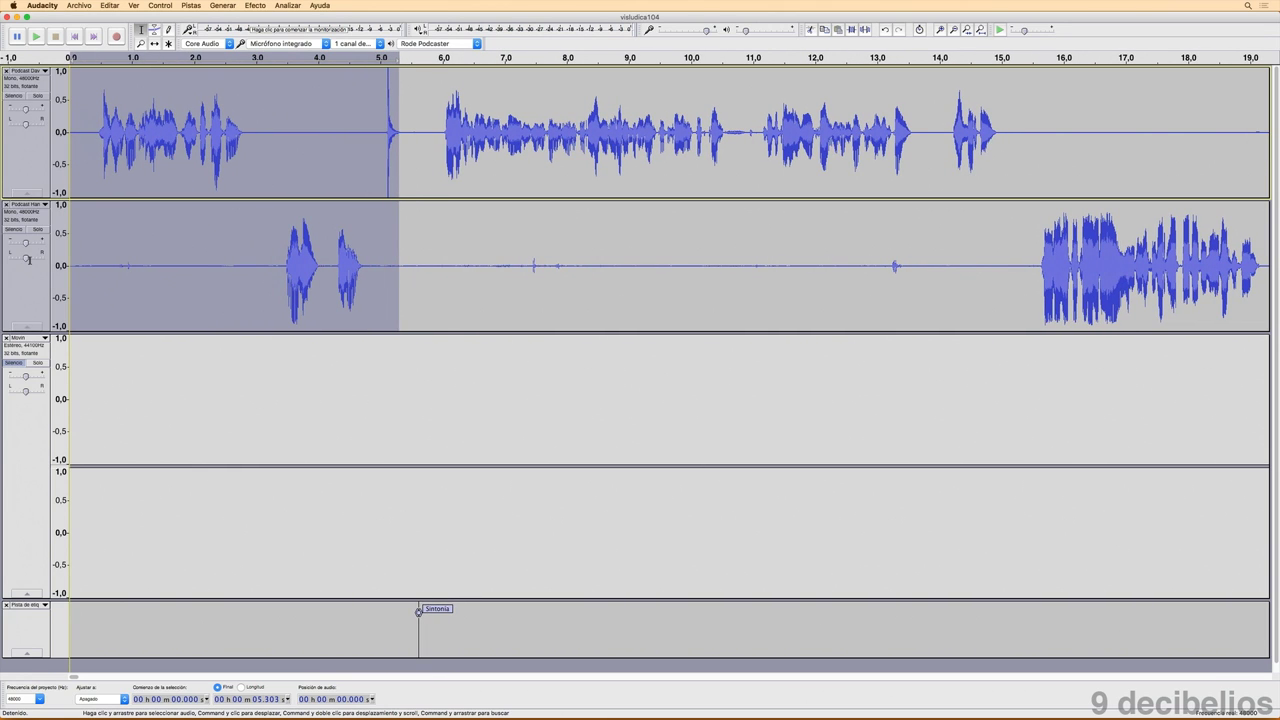
left_click(190, 6)
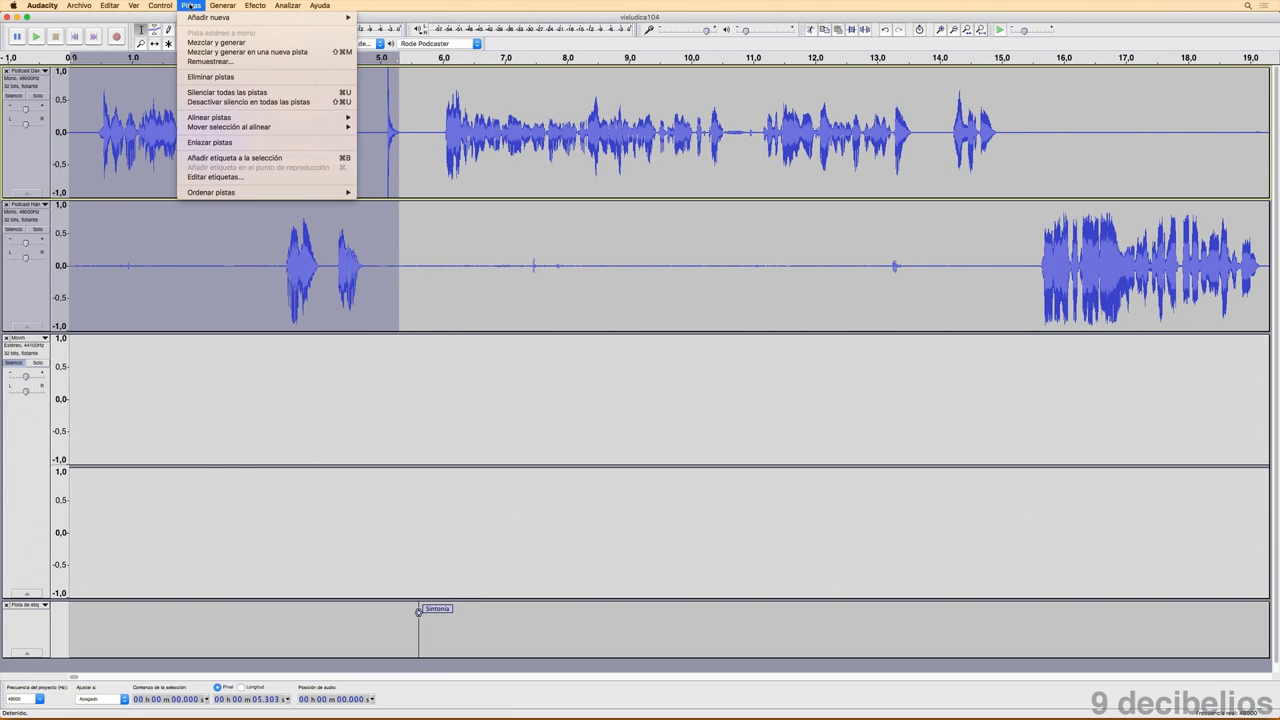
left_click(233, 158)
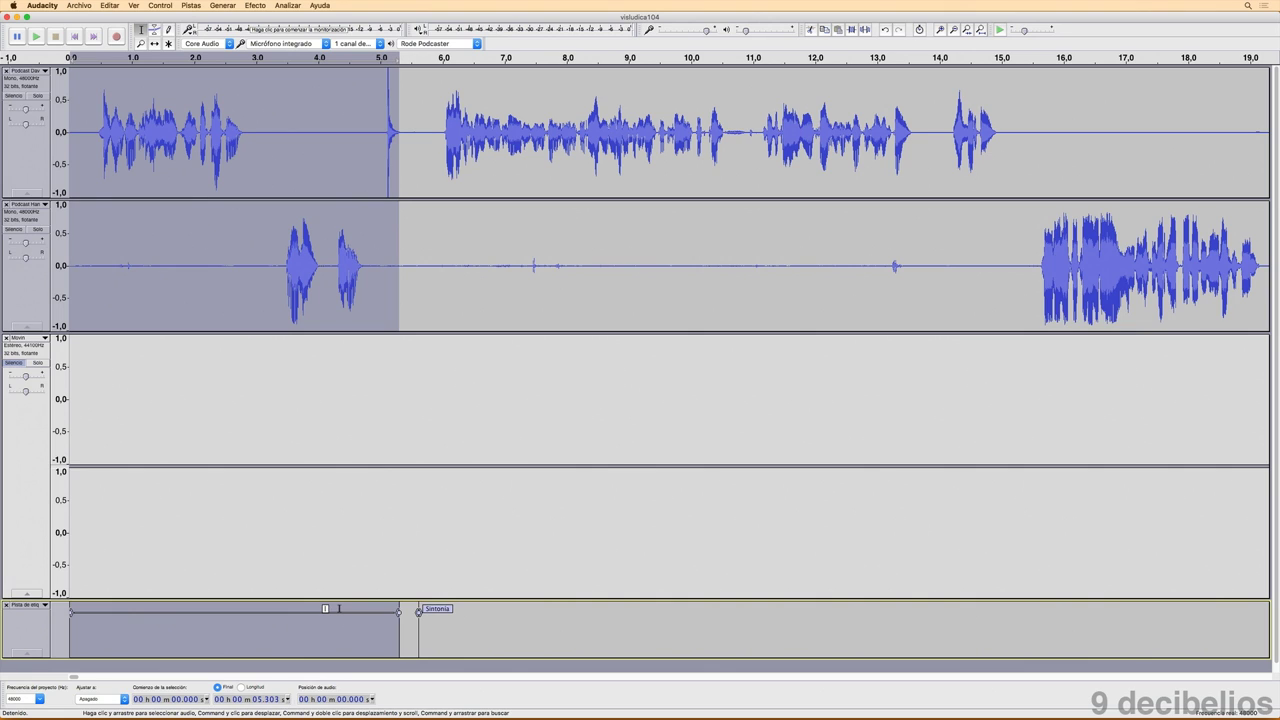
type("Intro")
- Clear the selection and reselect the opening section across all tracks through its Intro label
left_click(544, 533)
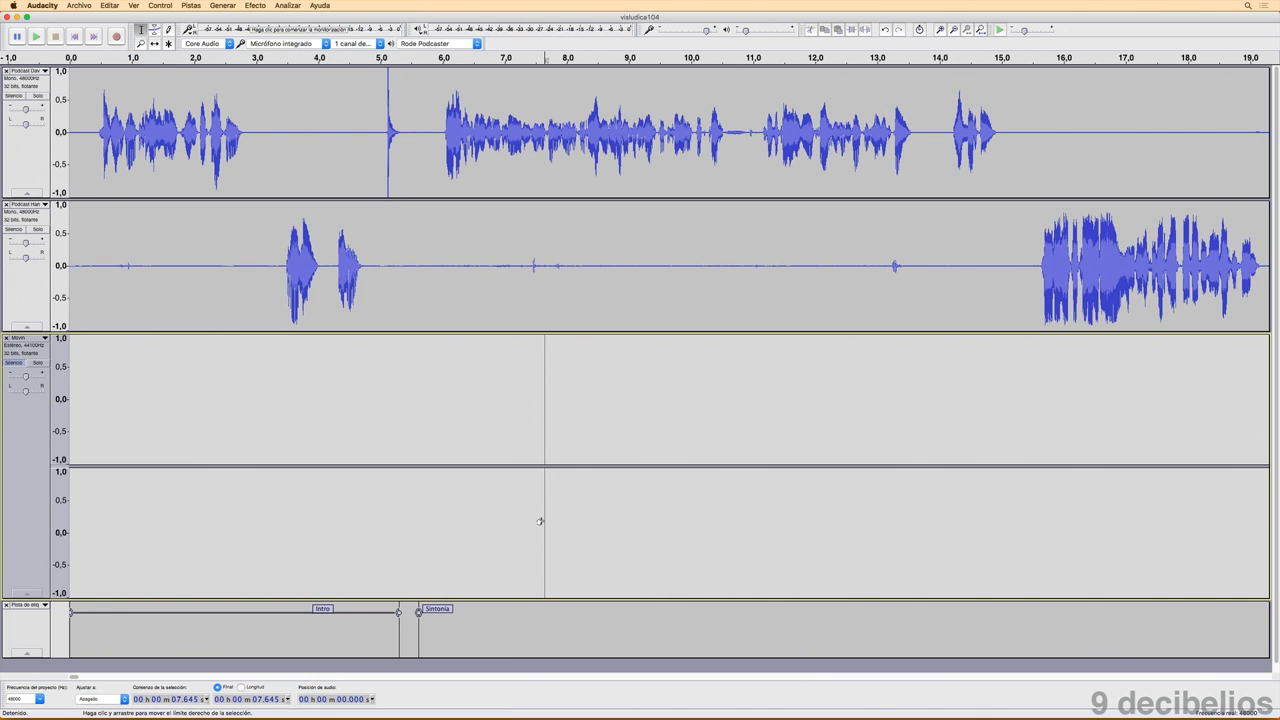
left_click(315, 609)
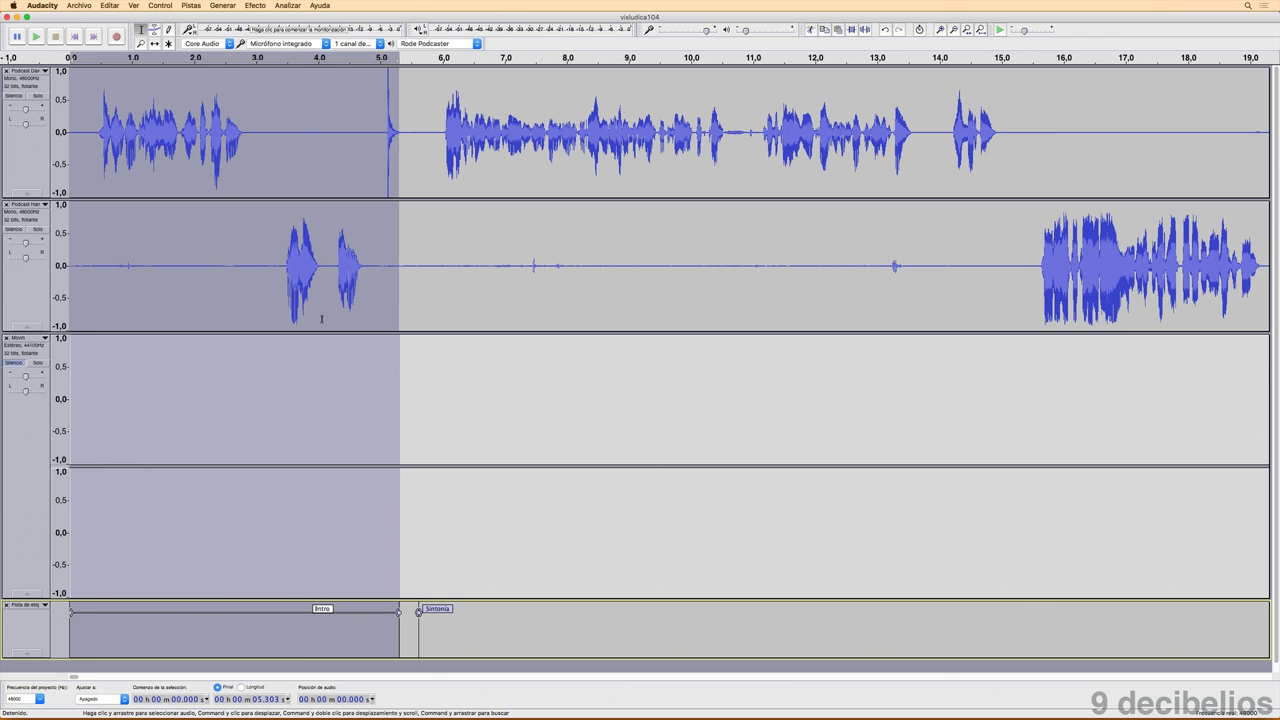